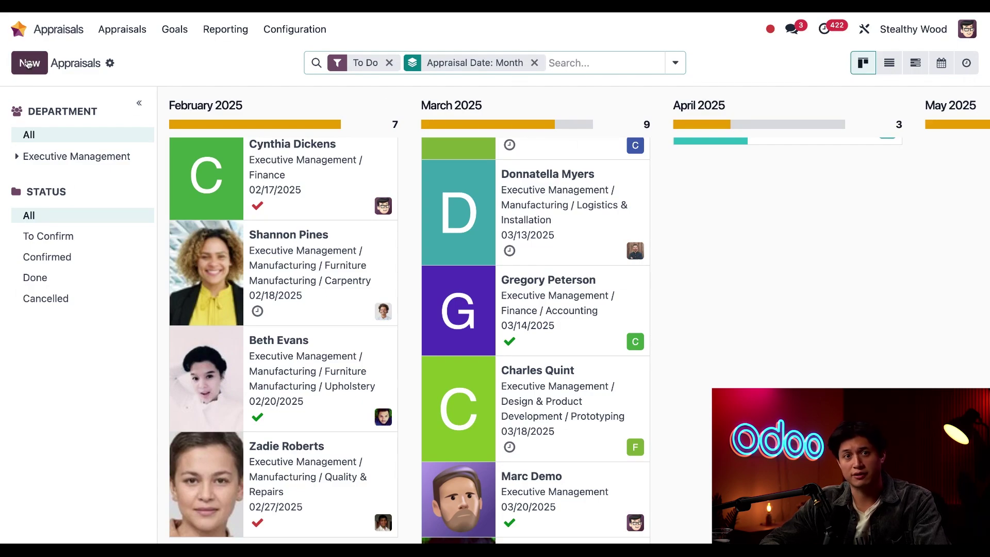
Step: Create a new appraisal for the Sales Representative with appraisal date 02/20/2025
click(28, 63)
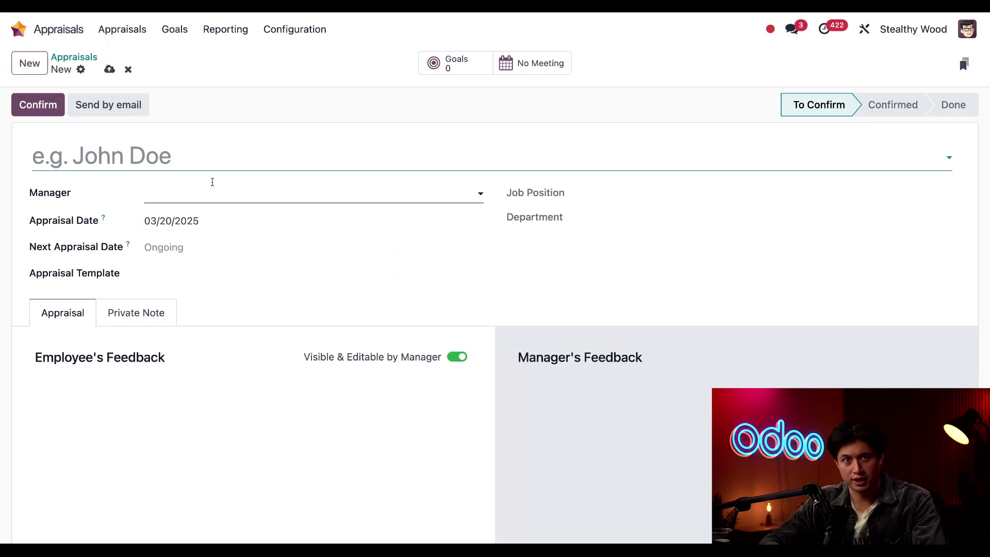
click(197, 159)
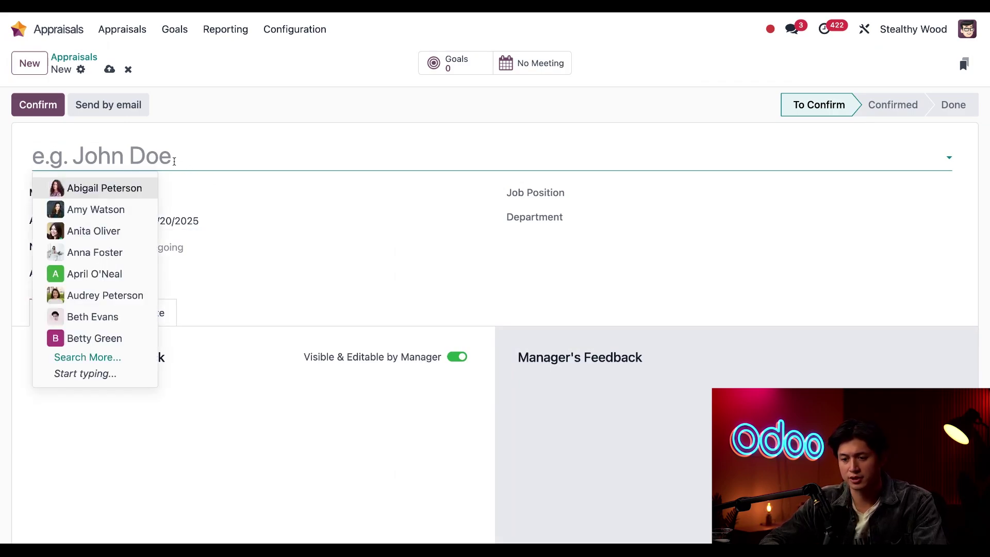
click(113, 260)
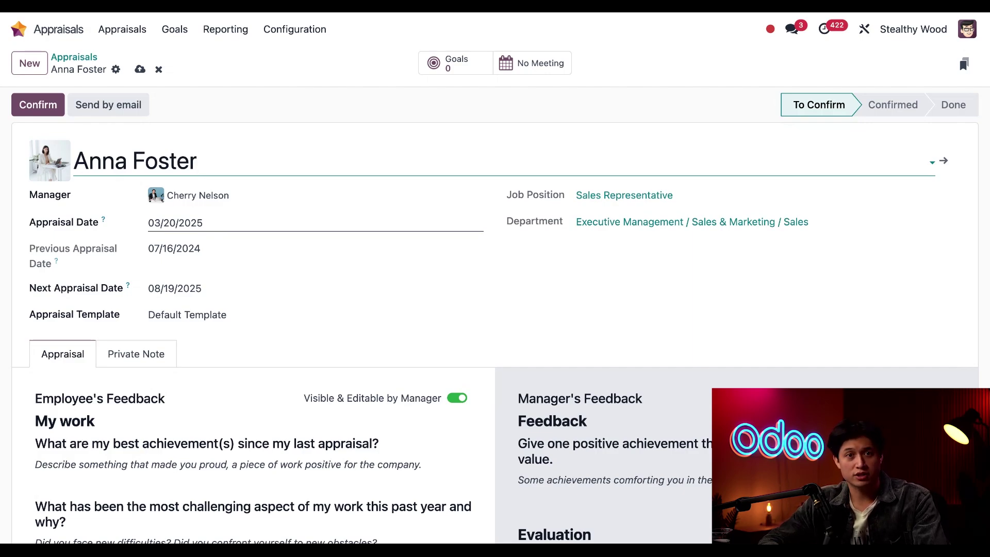
click(175, 222)
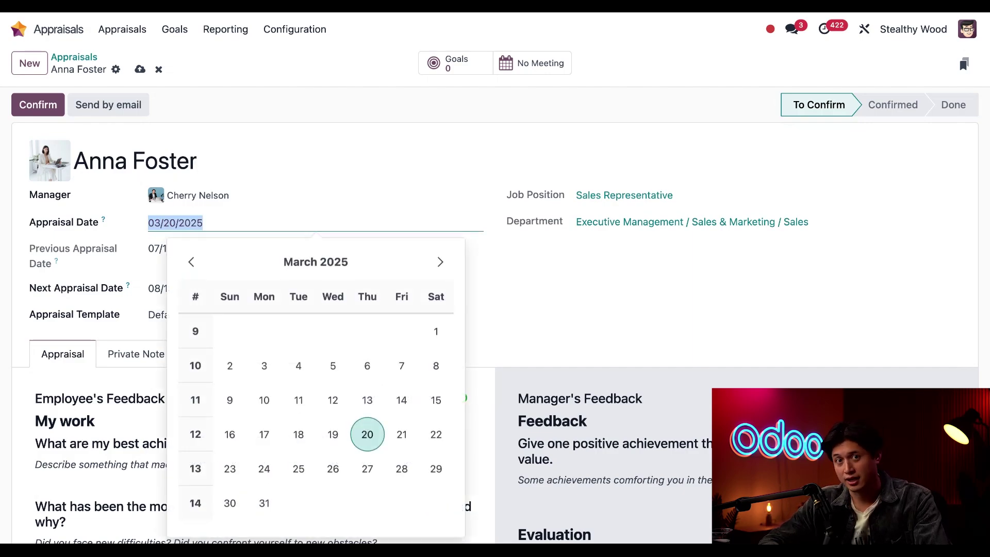
click(191, 261)
click(367, 434)
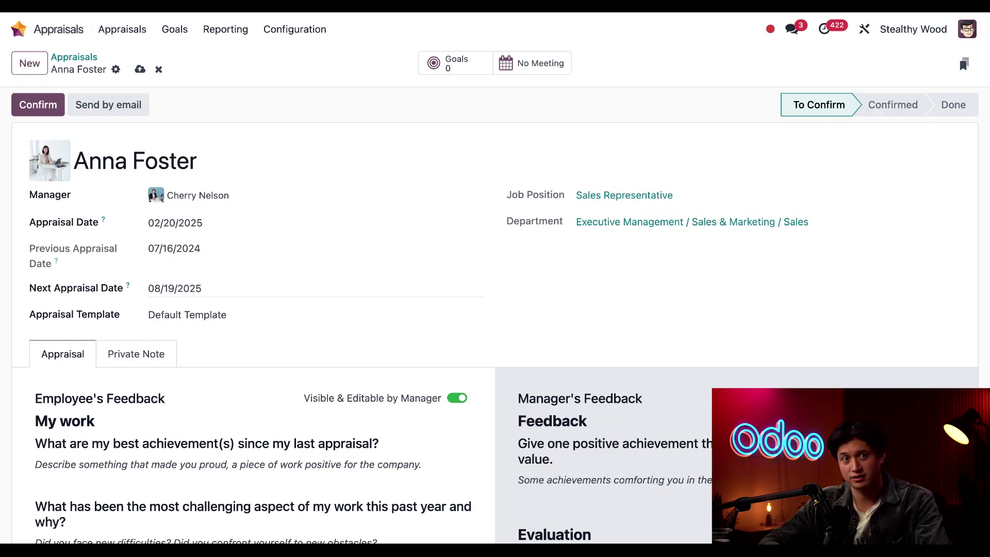
Step: Confirm the appraisal, review the employee's previous appraisals, then go back to the appraisals board
click(55, 104)
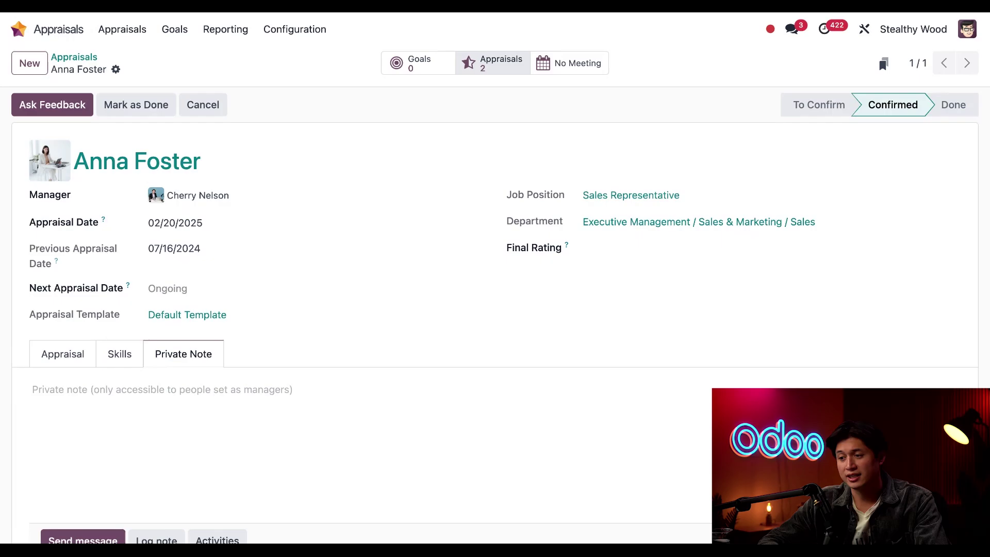
click(492, 63)
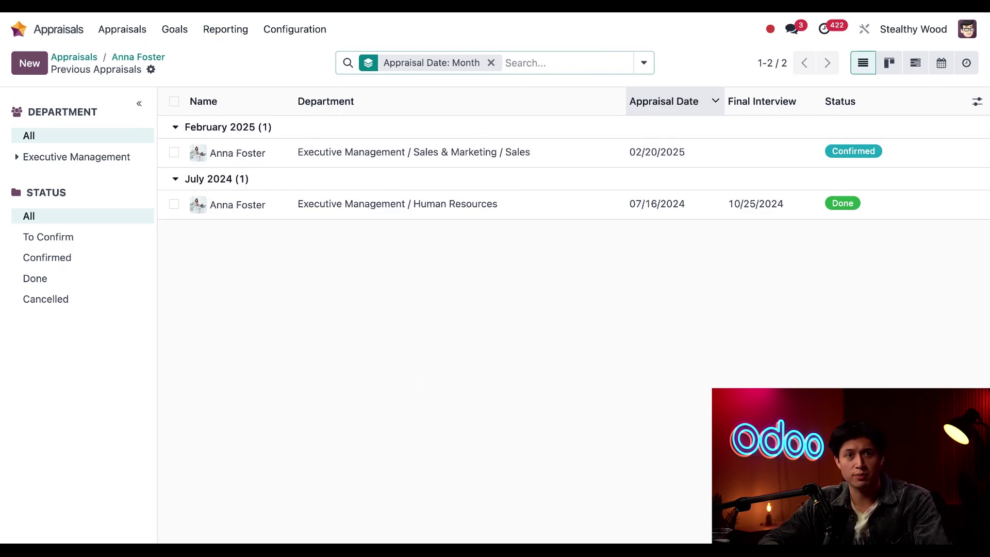
click(76, 60)
scroll(344, 416, down, 3)
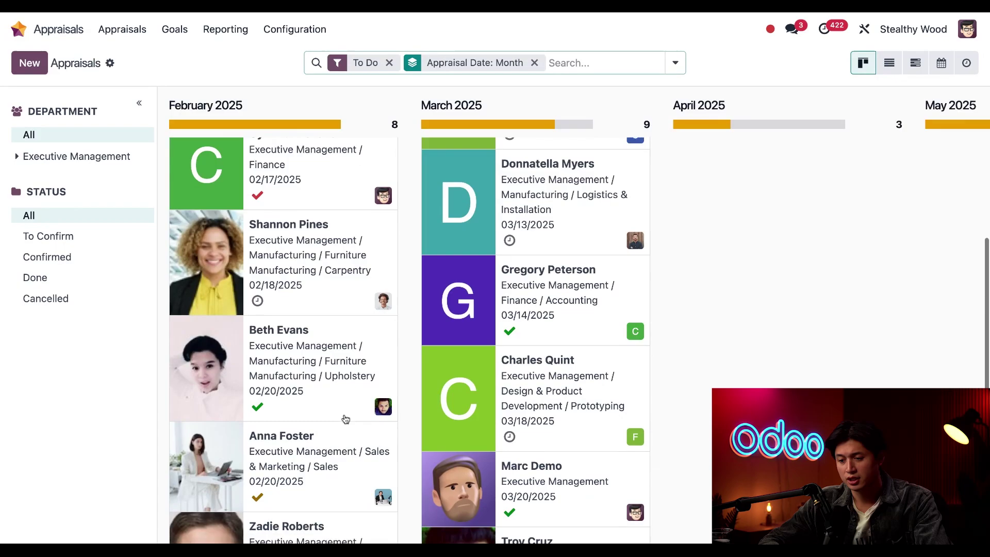
scroll(346, 419, down, 1)
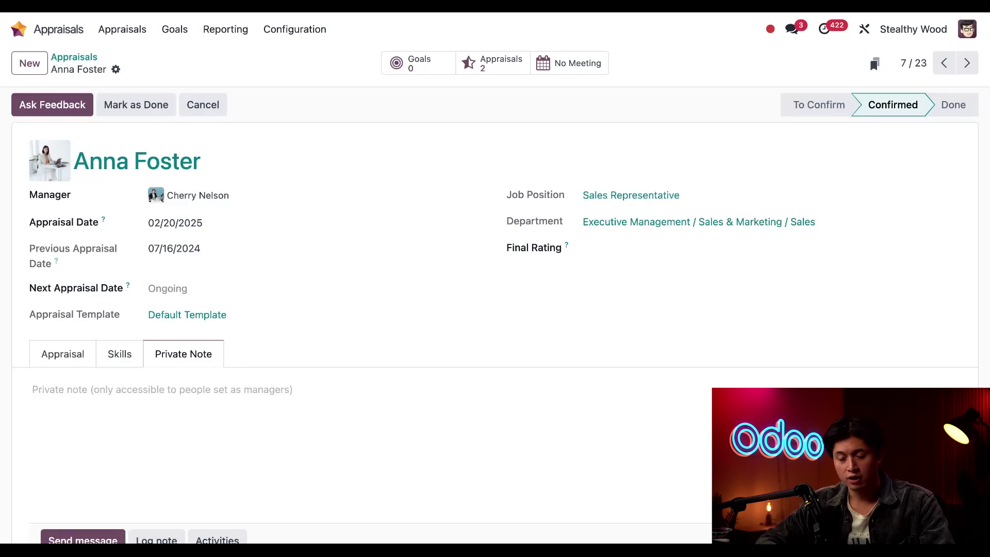
Step: Start an Ask Feedback request and review its 360 Feedback survey template before choosing recipients
click(52, 105)
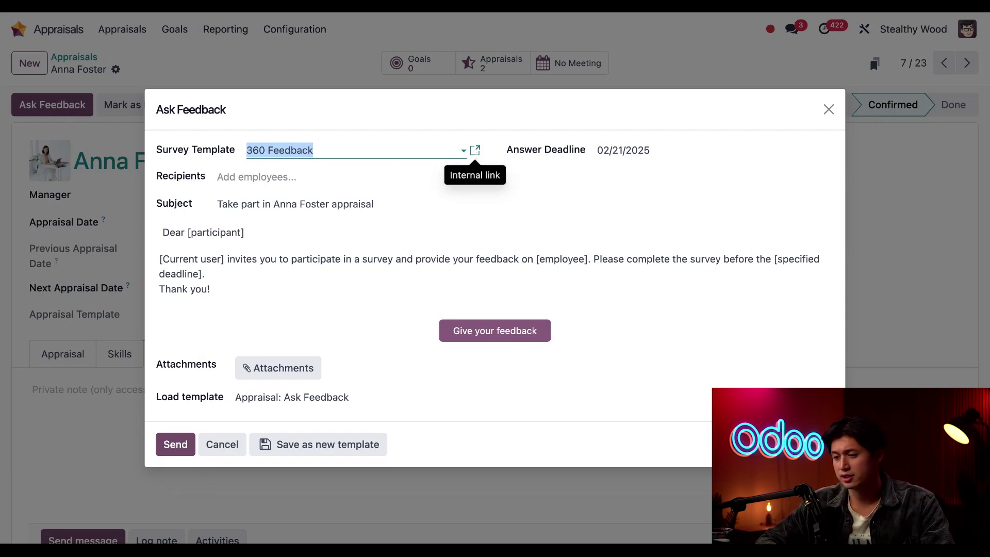
click(474, 150)
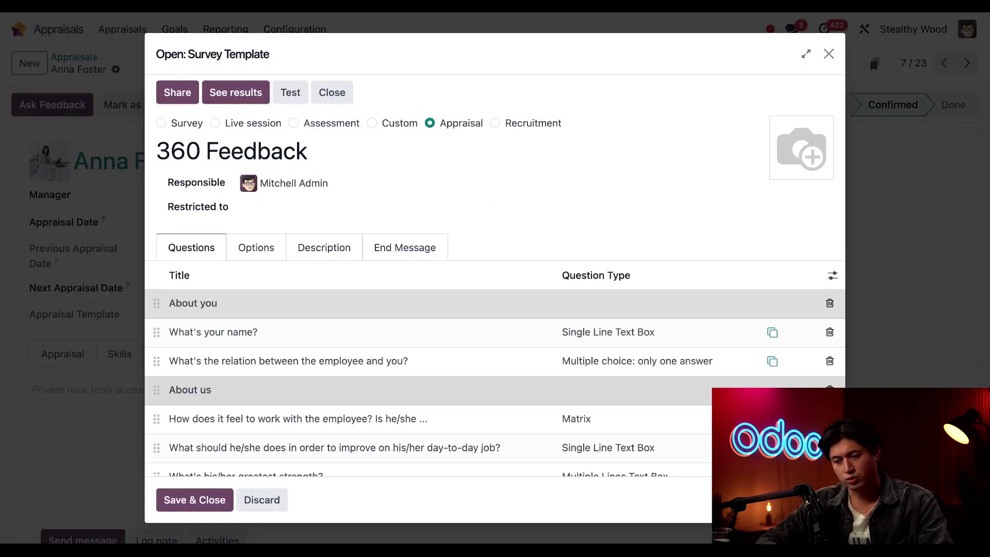
click(830, 58)
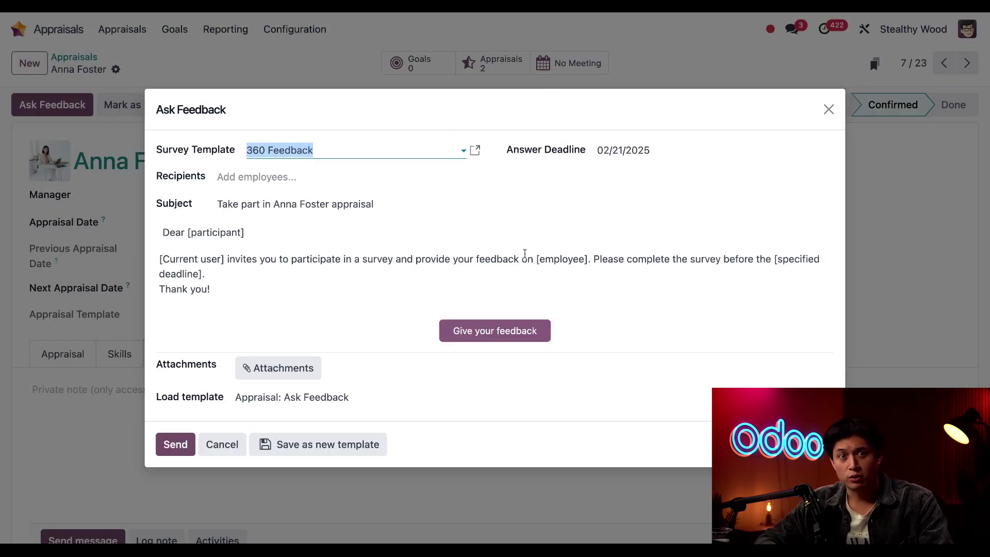
click(317, 181)
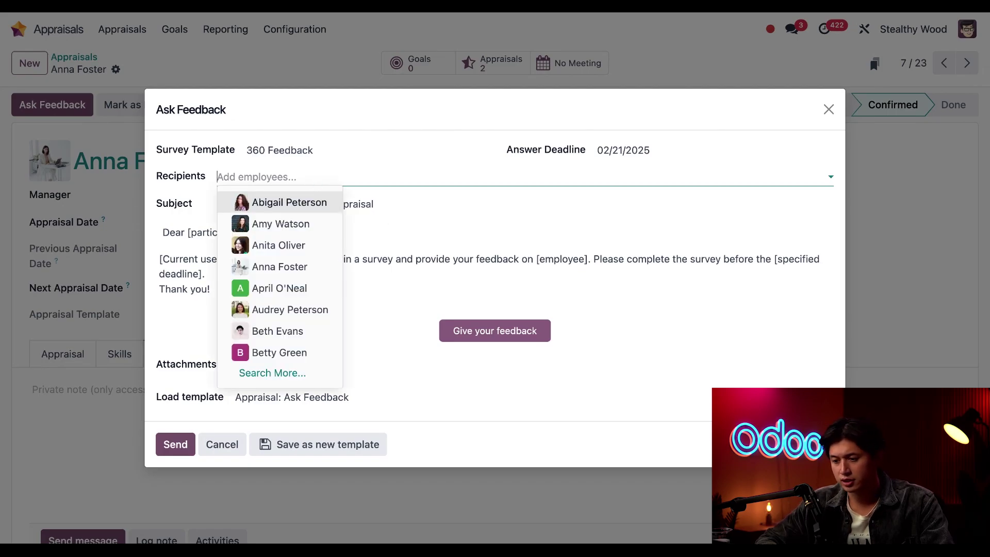
Step: Add four colleagues as recipients of the feedback request
text(shar)
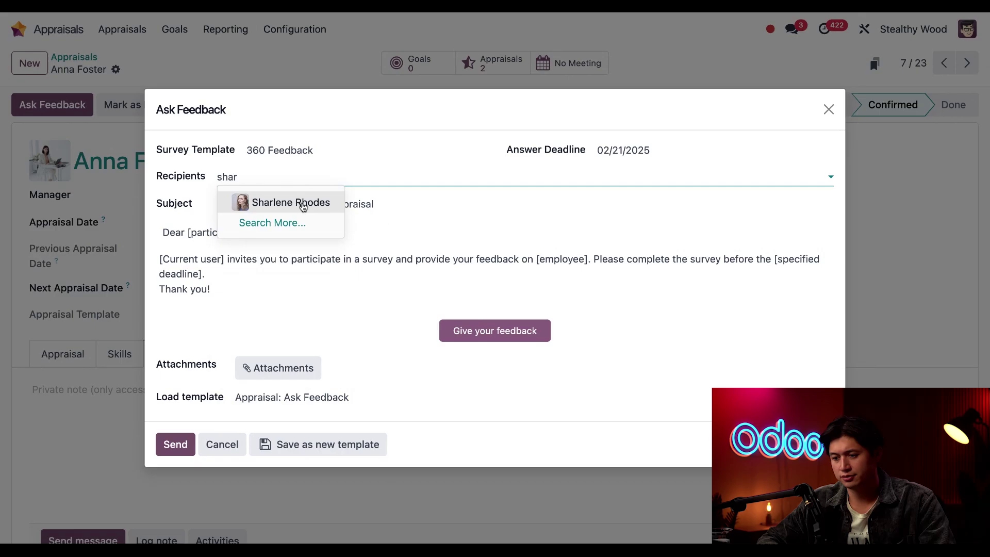
click(303, 205)
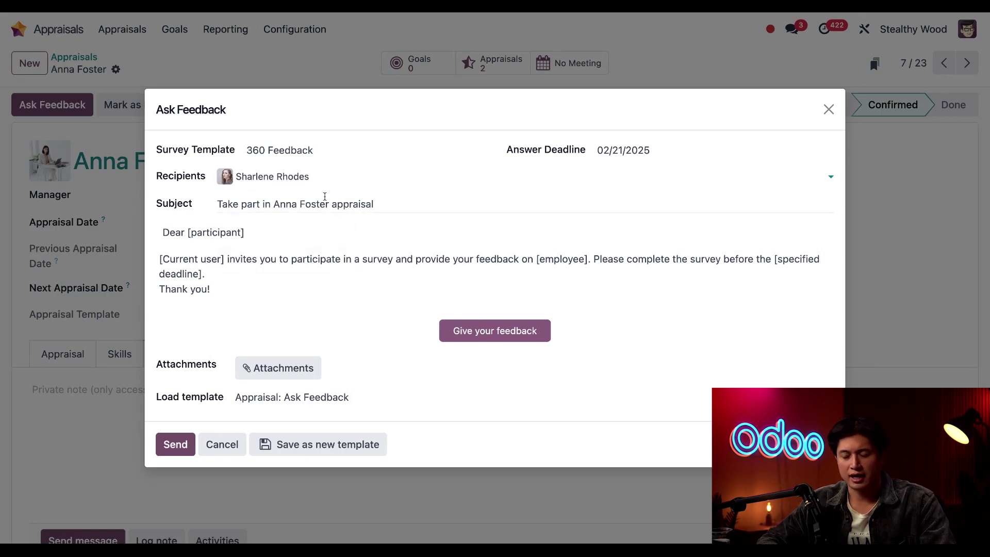
text(wand)
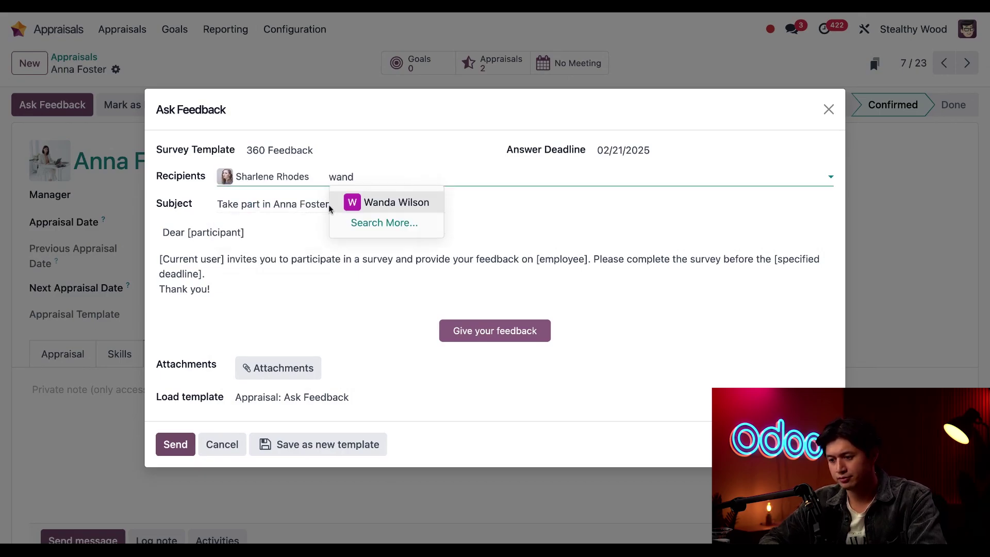
click(366, 206)
text(val)
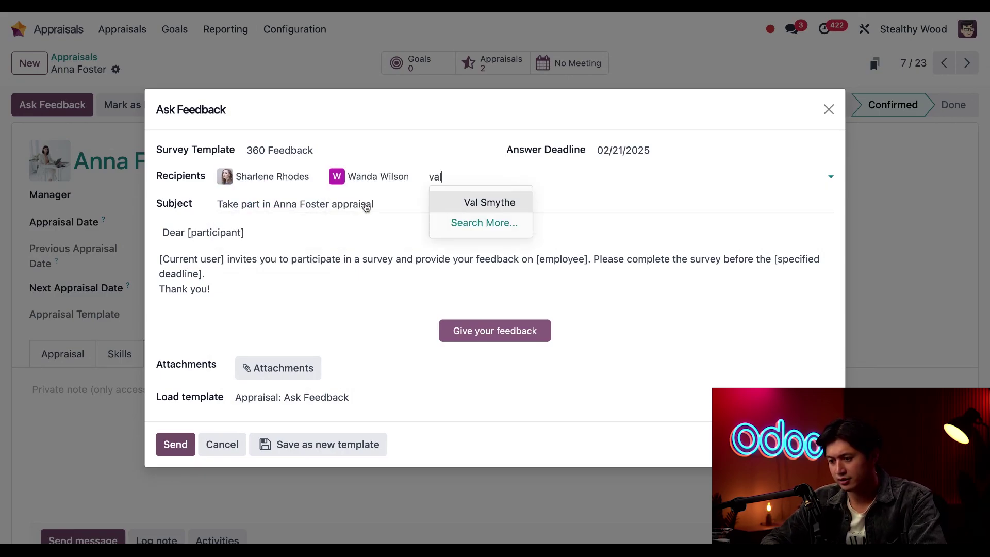
click(482, 206)
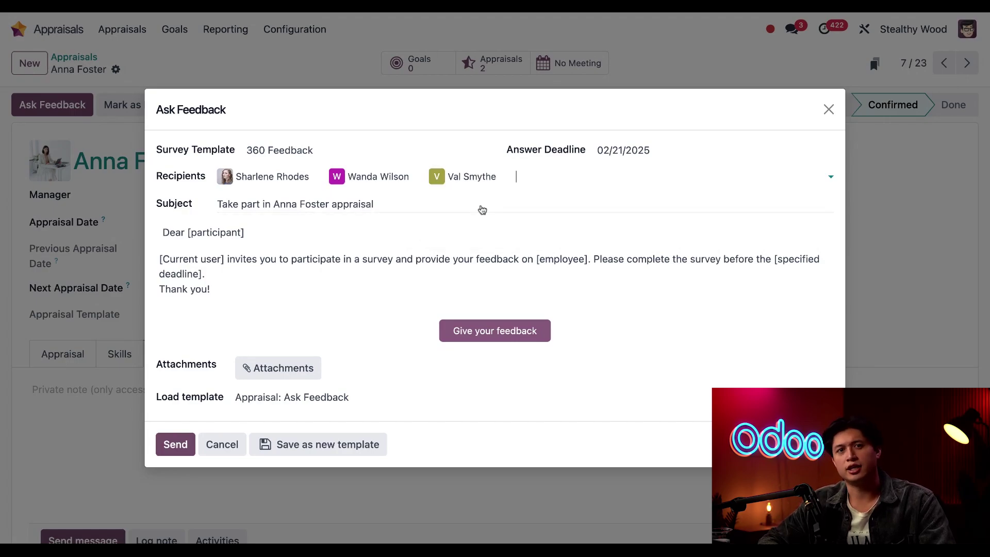
text(xa)
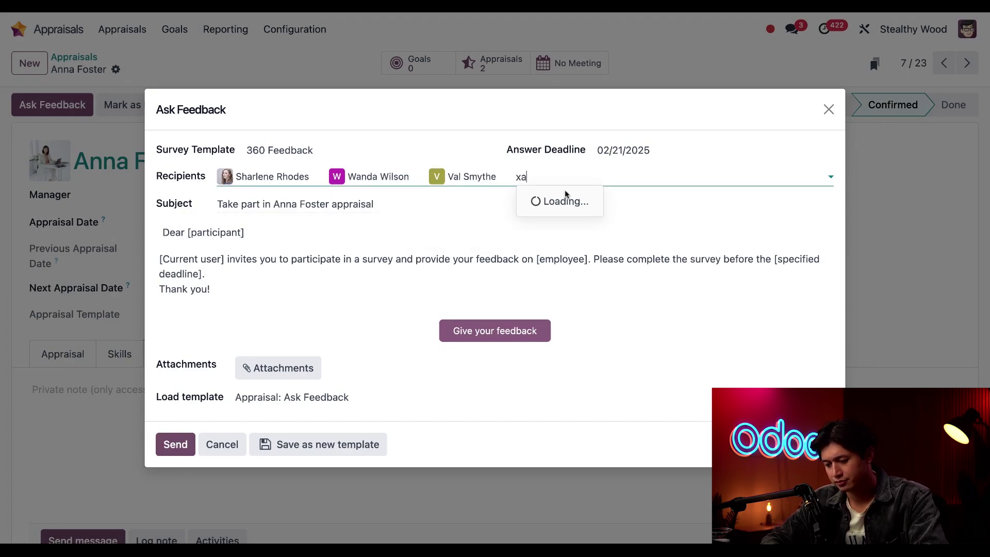
click(573, 207)
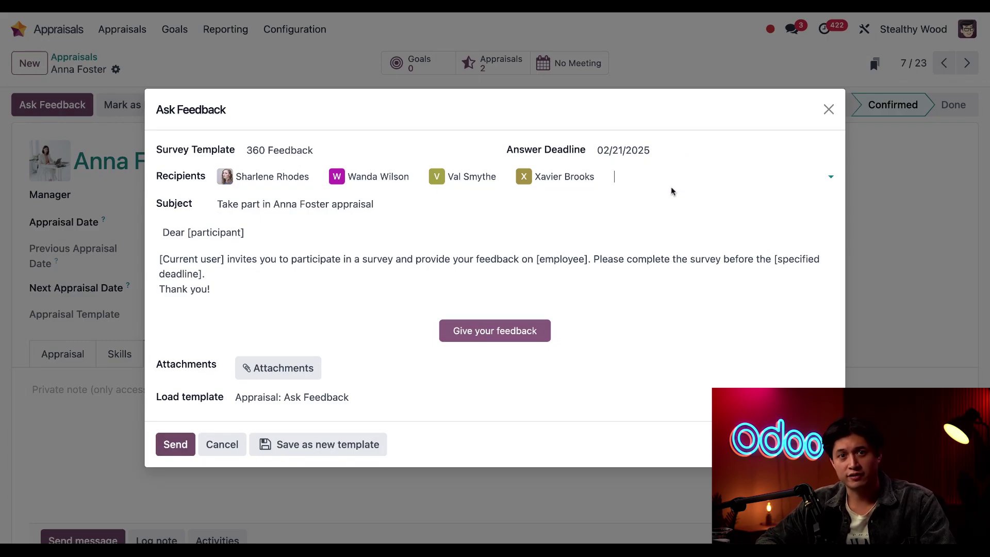
Step: Set the answer deadline to 03/06/2025 and send the feedback request
click(678, 155)
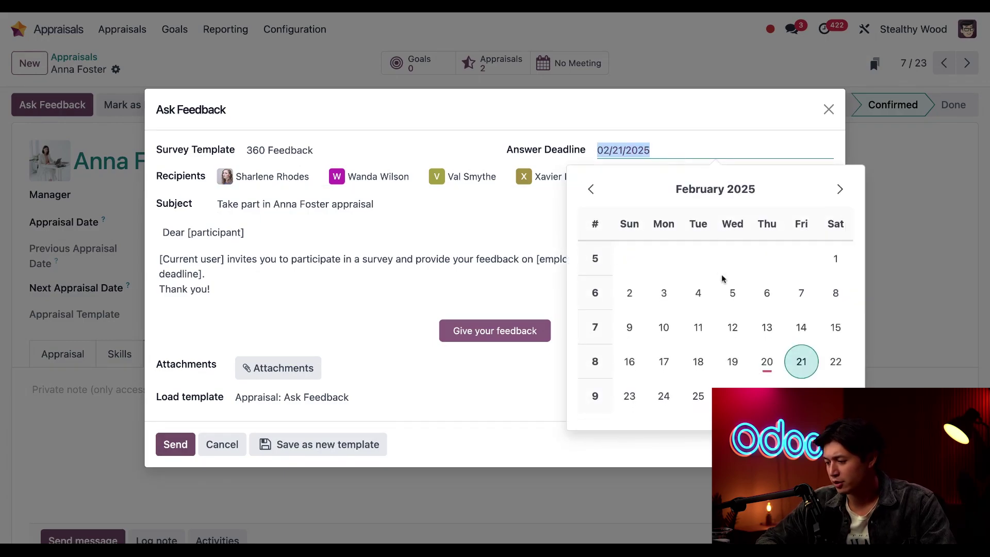
click(840, 189)
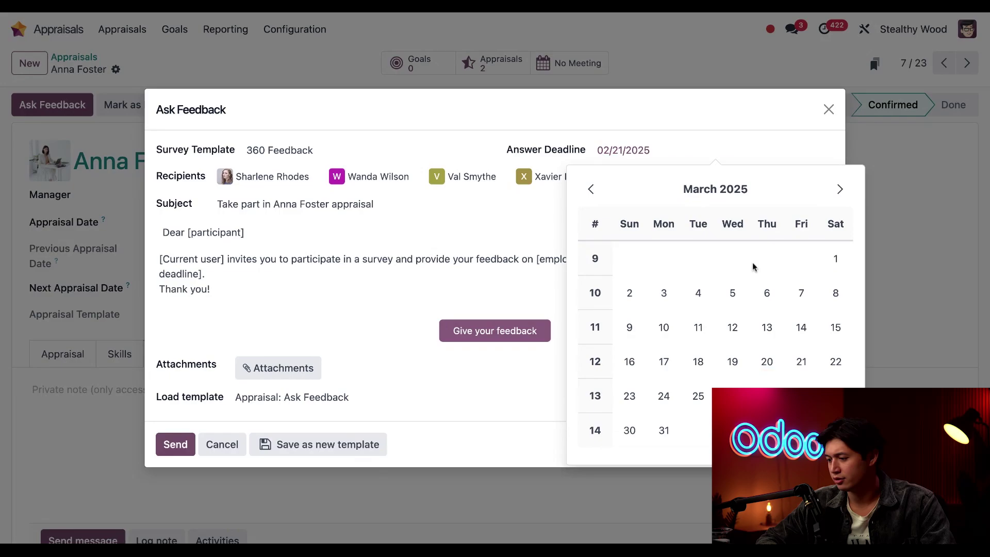
click(766, 292)
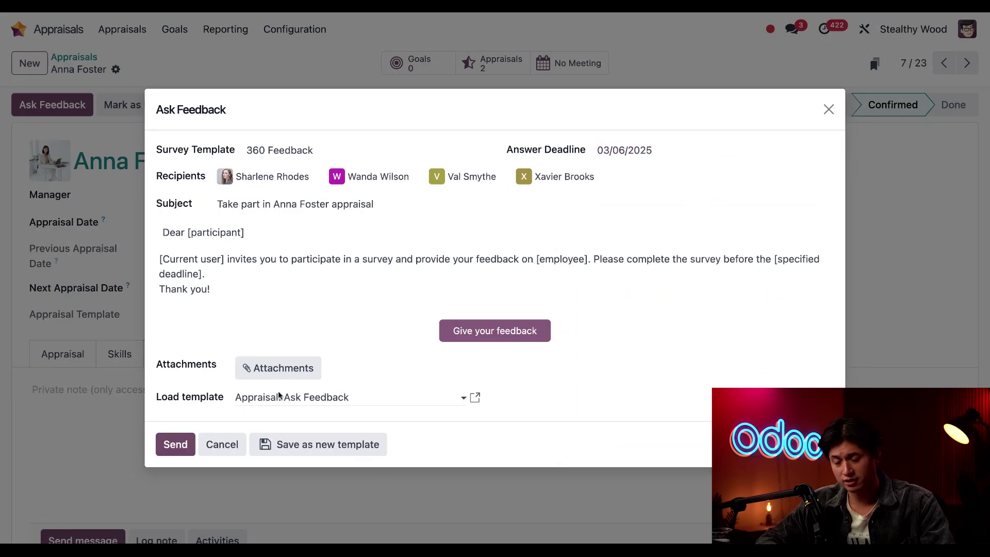
click(170, 444)
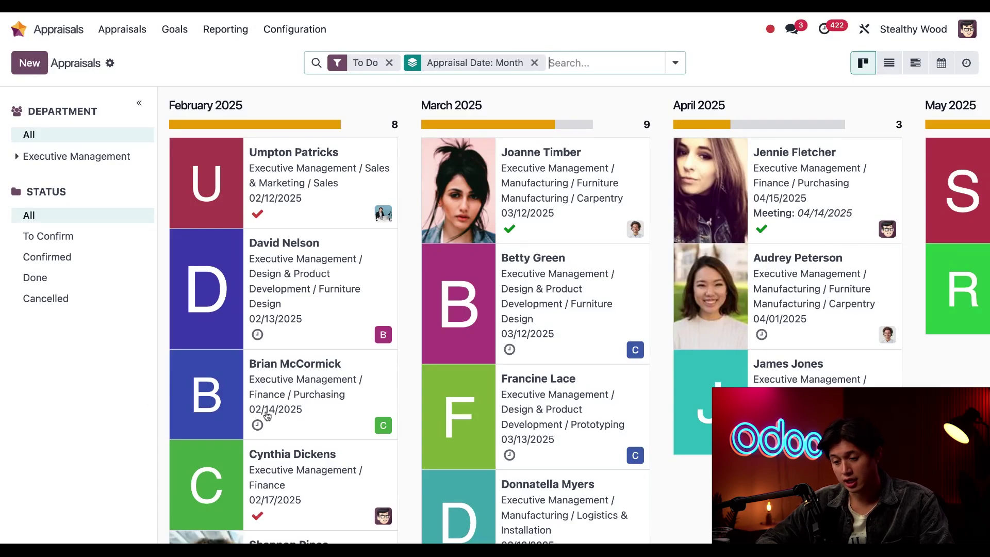
Step: Open the Carpenter's 02/18/2025 appraisal and read through her completed self-assessment
scroll(325, 328, down, 5)
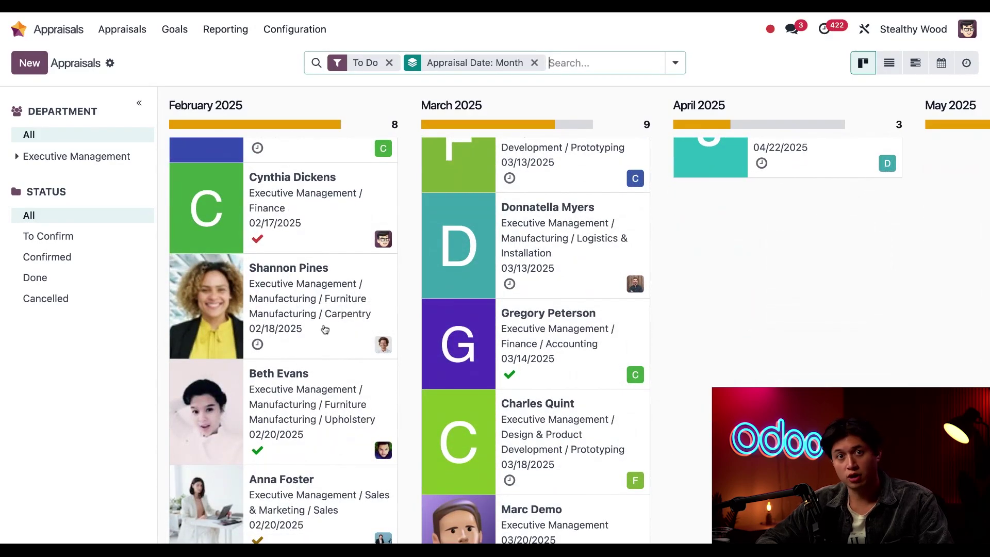
click(318, 342)
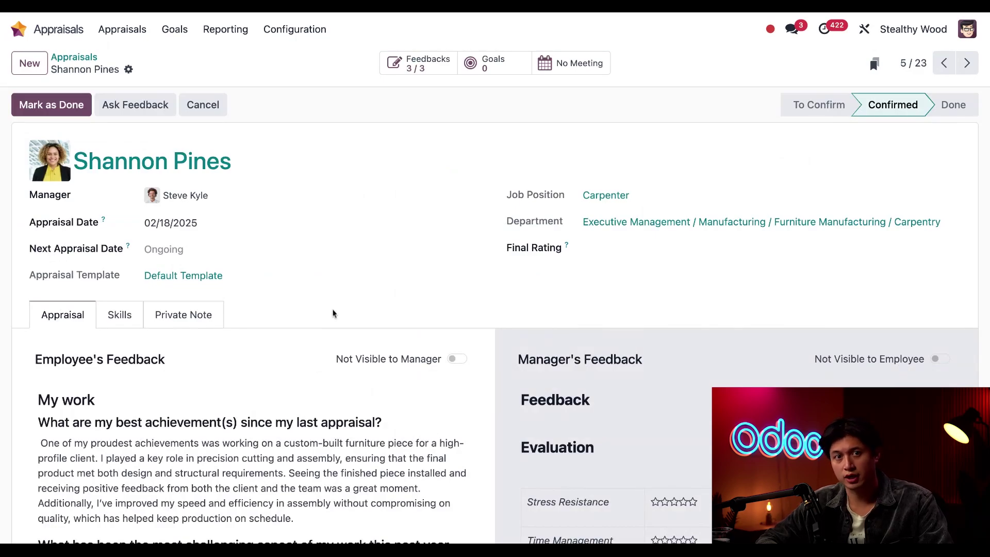
scroll(334, 314, down, 3)
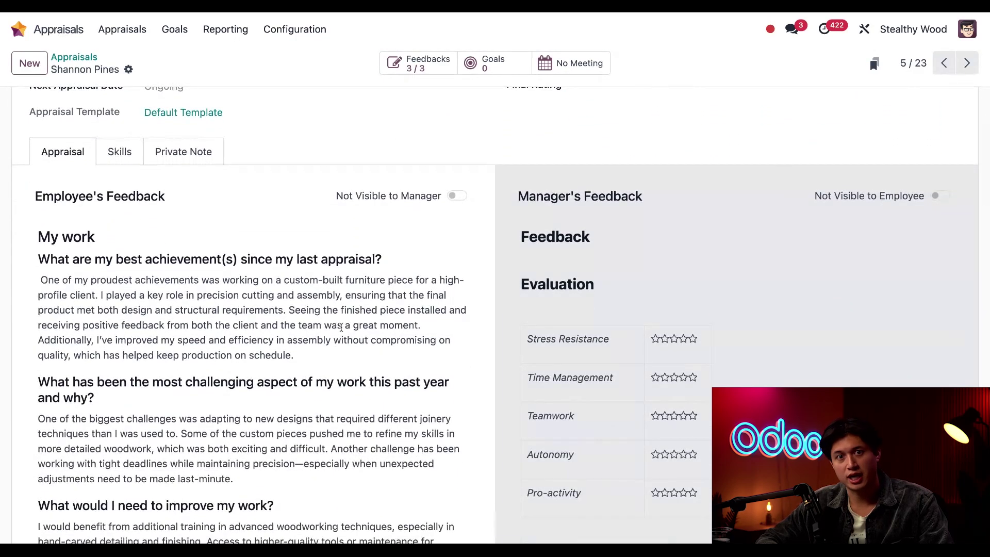
scroll(351, 350, down, 1)
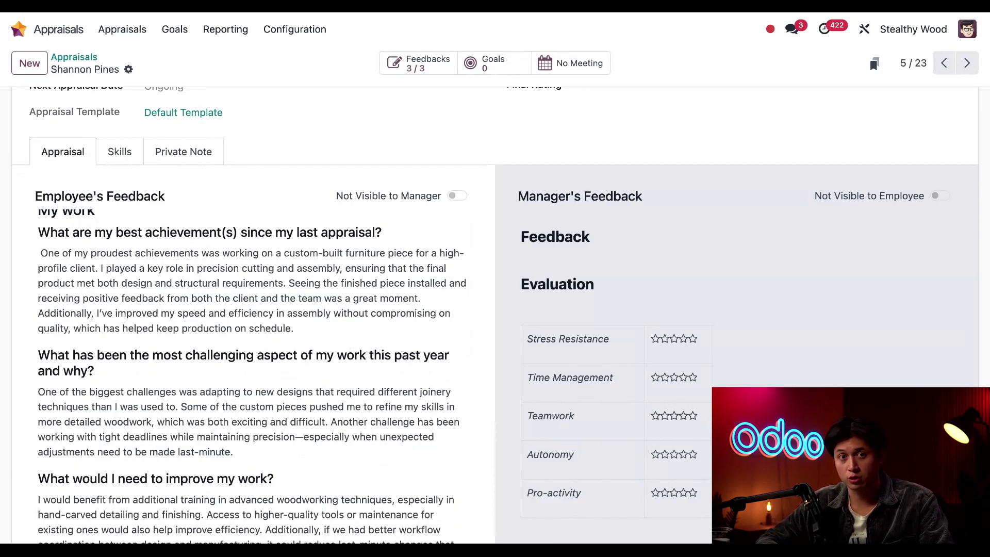
scroll(461, 232, up, 1)
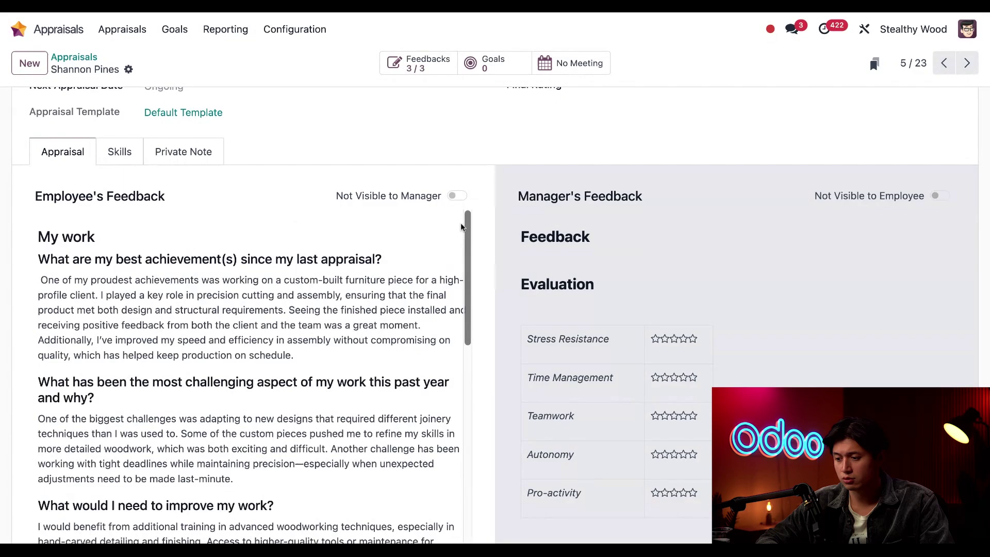
scroll(460, 222, up, 3)
scroll(541, 107, up, 2)
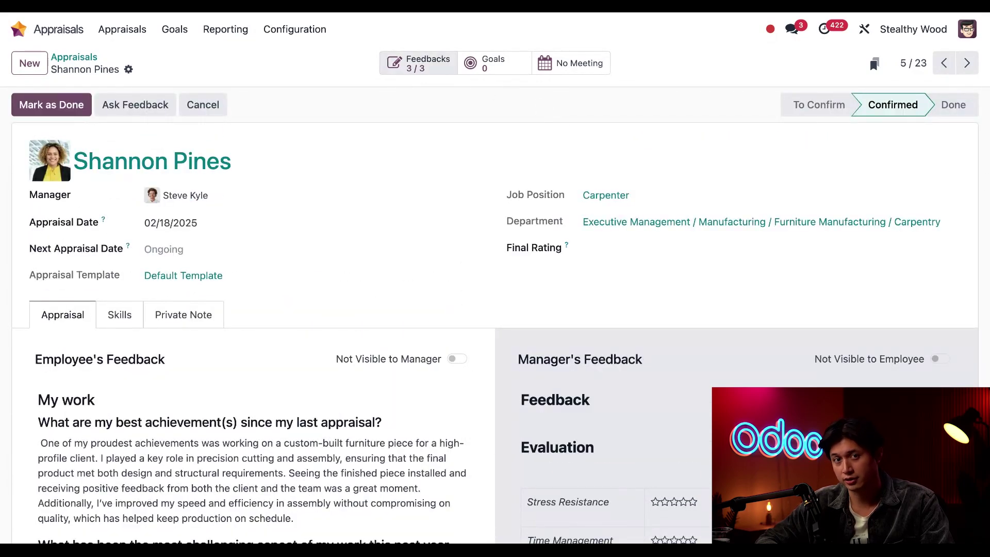
click(418, 63)
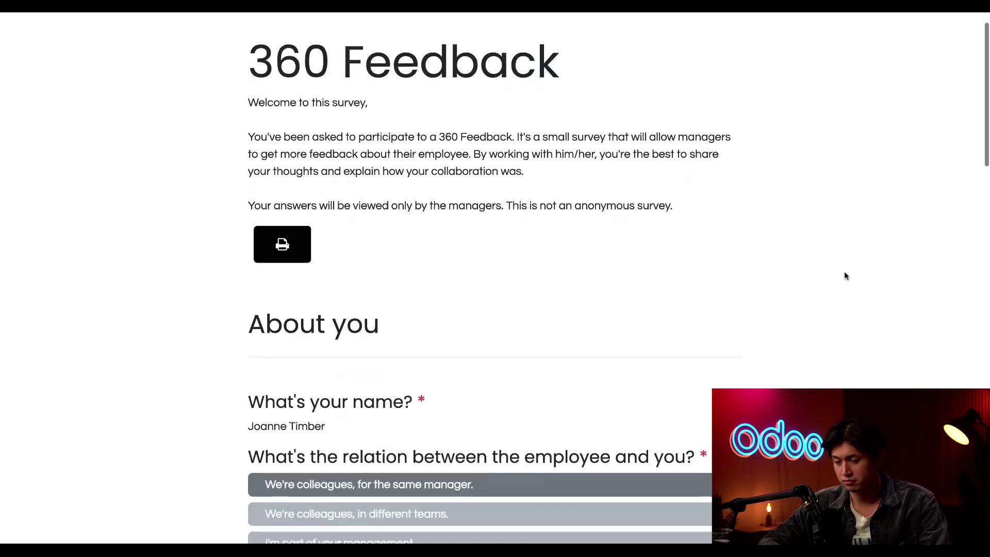
scroll(844, 275, down, 7)
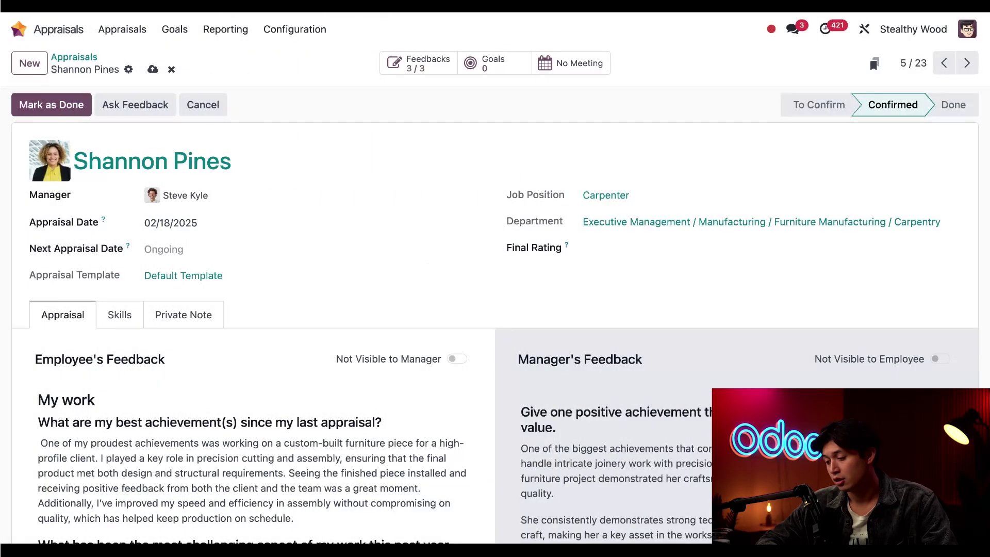
Step: Rate Stress Resistance, Time Management, Teamwork, Pro-activity five stars and Autonomy four, then publish the manager's feedback
scroll(621, 382, down, 3)
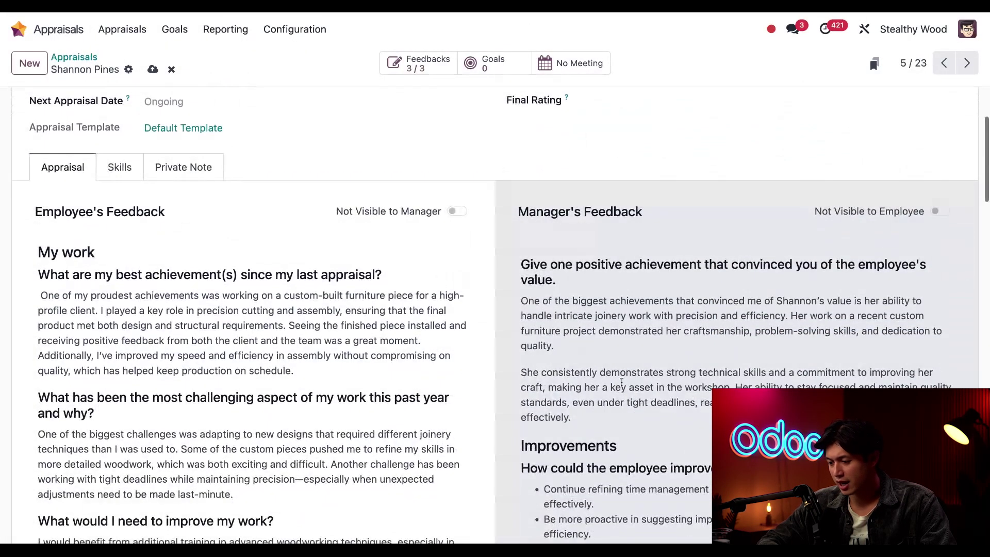
scroll(621, 382, down, 3)
scroll(621, 382, down, 2)
scroll(621, 382, up, 5)
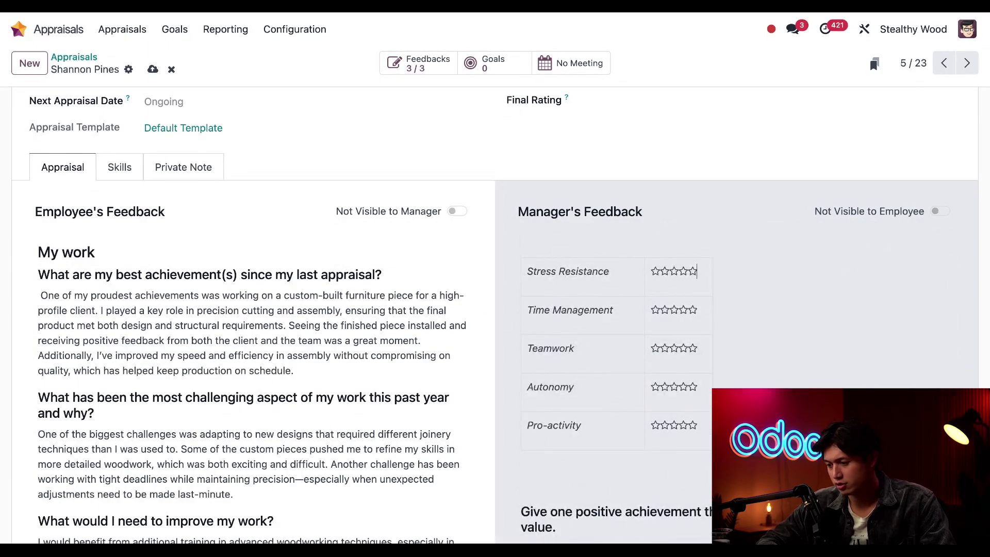
click(693, 273)
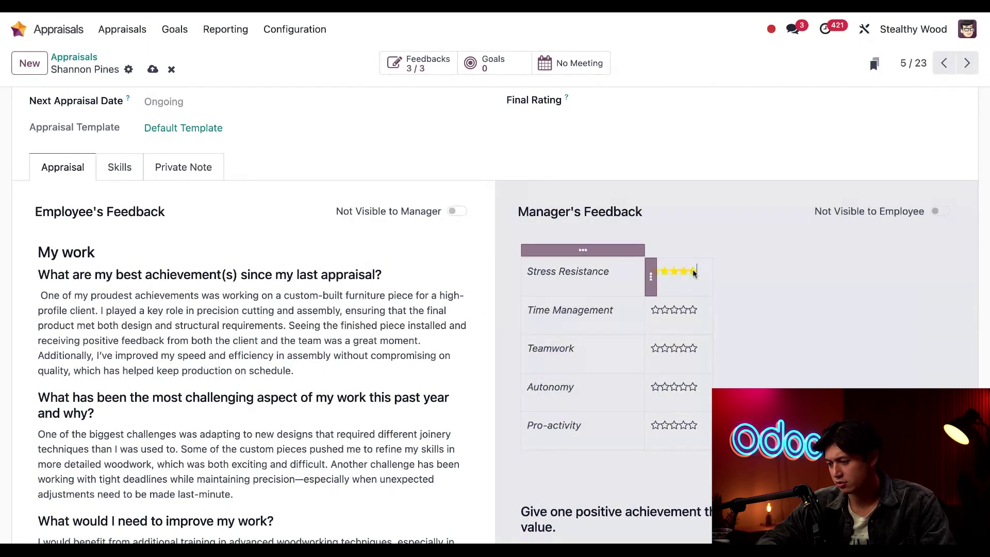
click(692, 311)
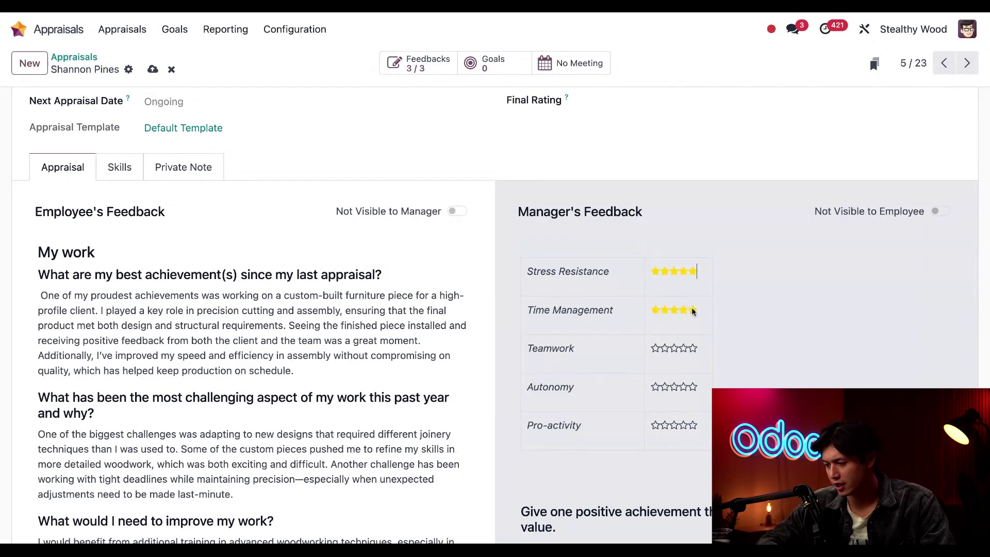
click(693, 350)
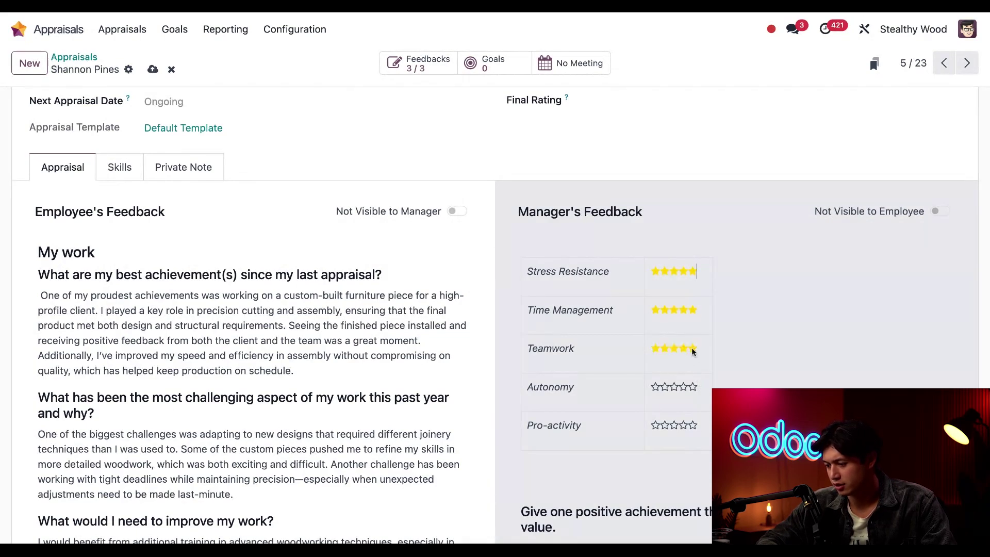
click(684, 386)
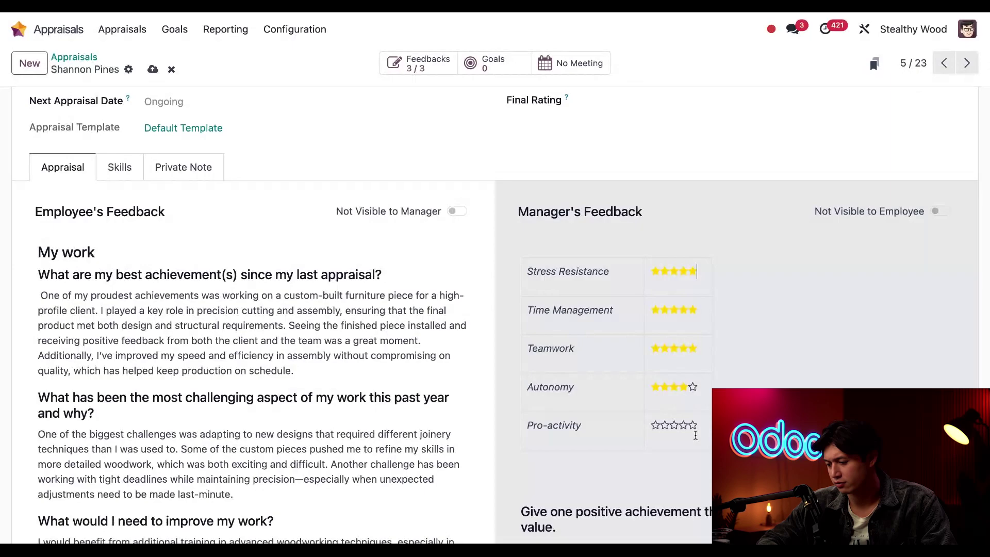
click(693, 426)
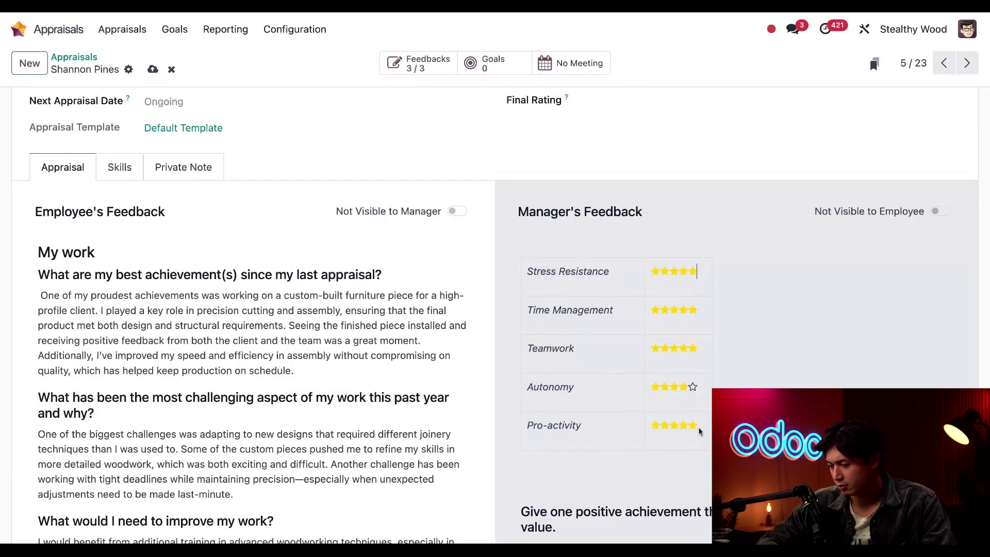
click(940, 212)
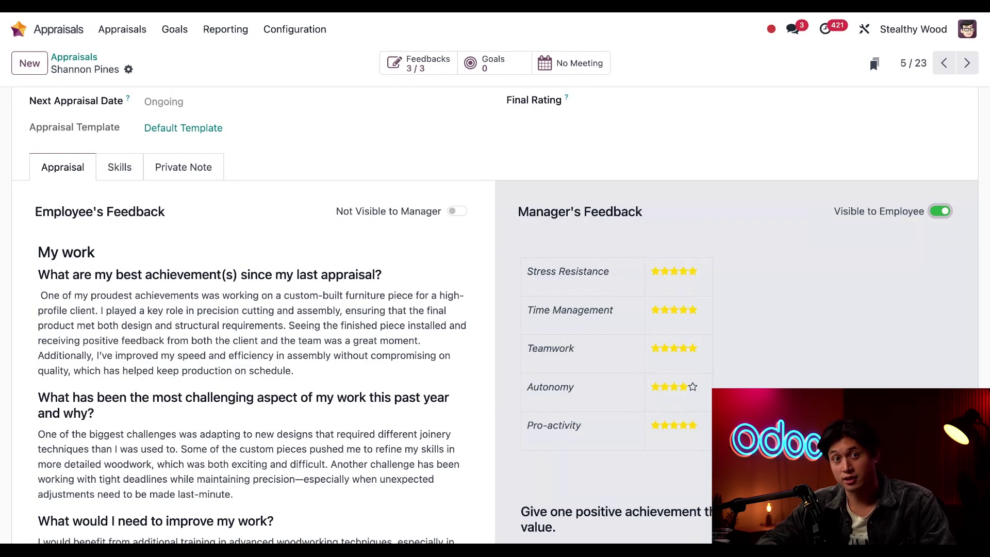
scroll(667, 156, up, 3)
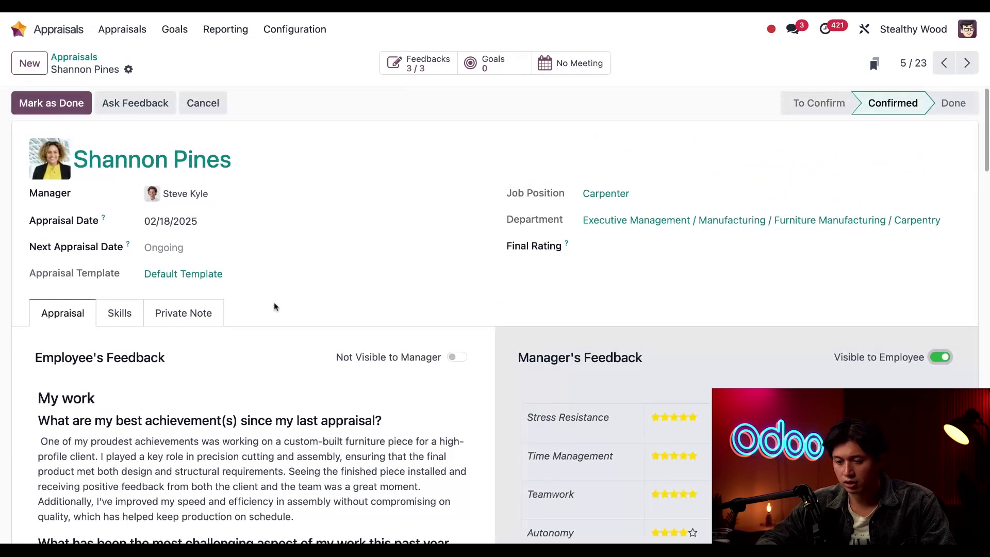
Step: Raise the Safety Practices skill level to Expert (100%)
click(128, 314)
scroll(352, 278, down, 2)
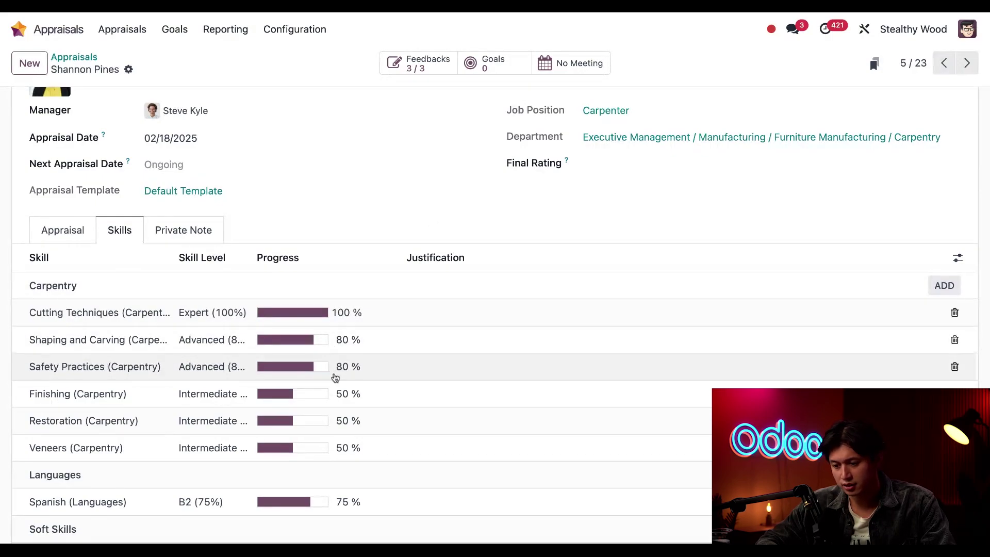
click(330, 373)
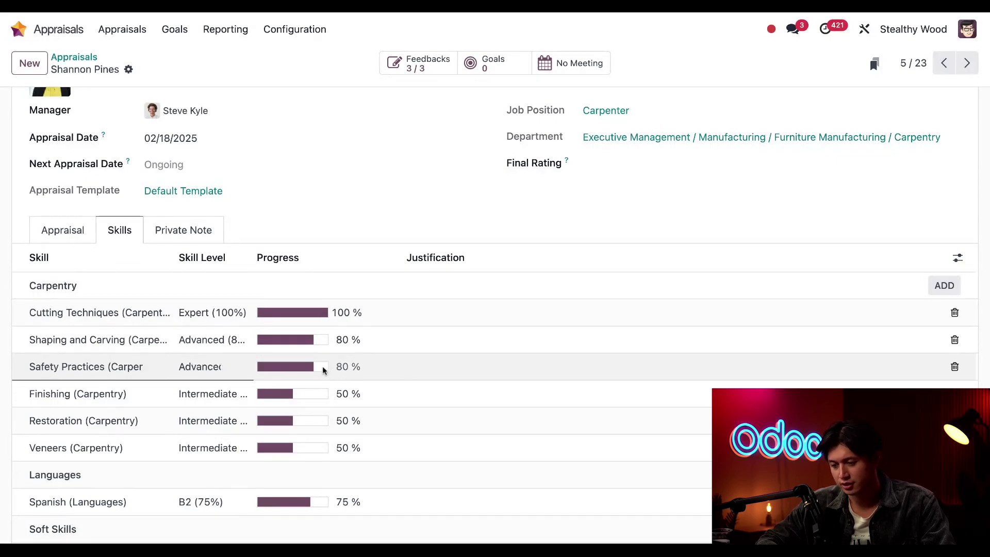
click(206, 366)
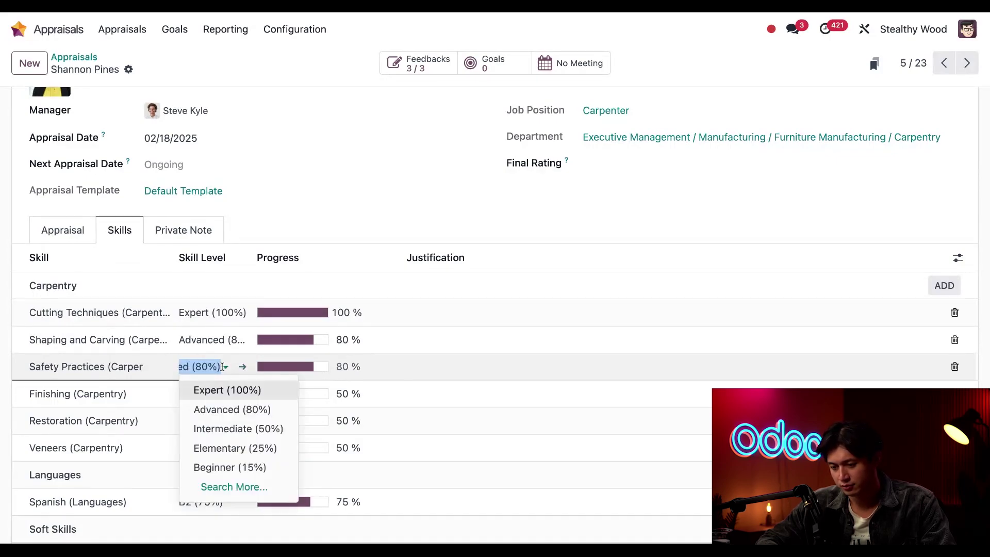
click(227, 390)
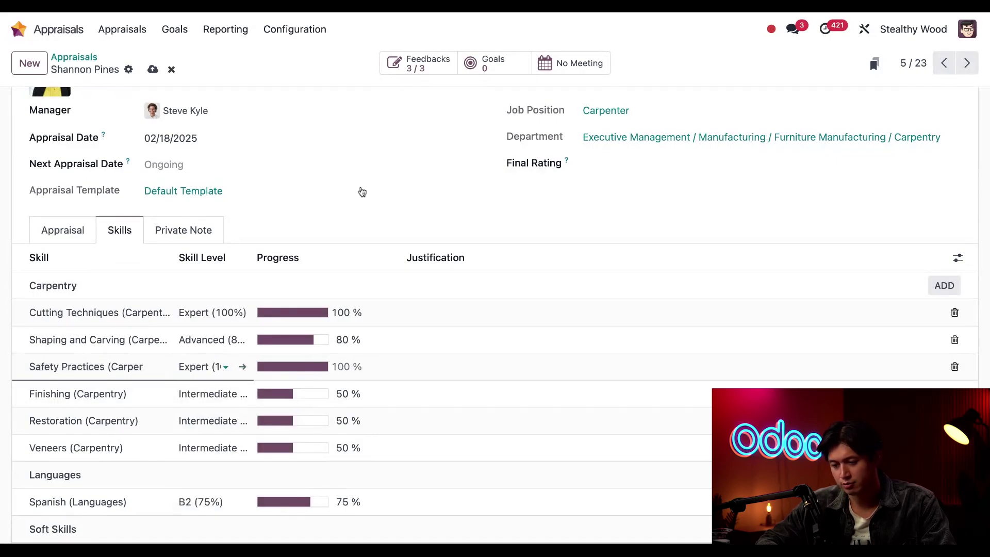
click(375, 217)
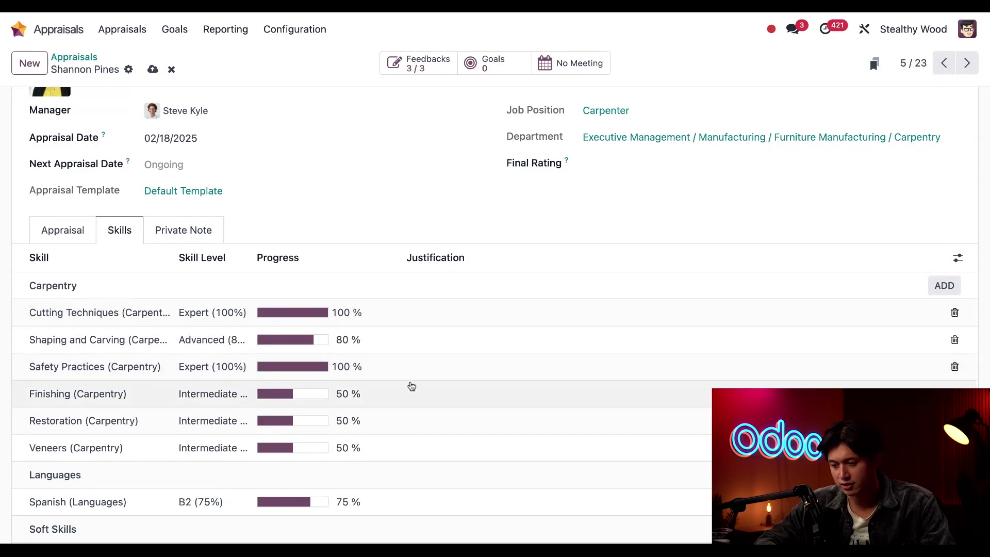
Step: Add the justification 'Took Safety Course' to the Safety Practices skill
click(415, 370)
text(T)
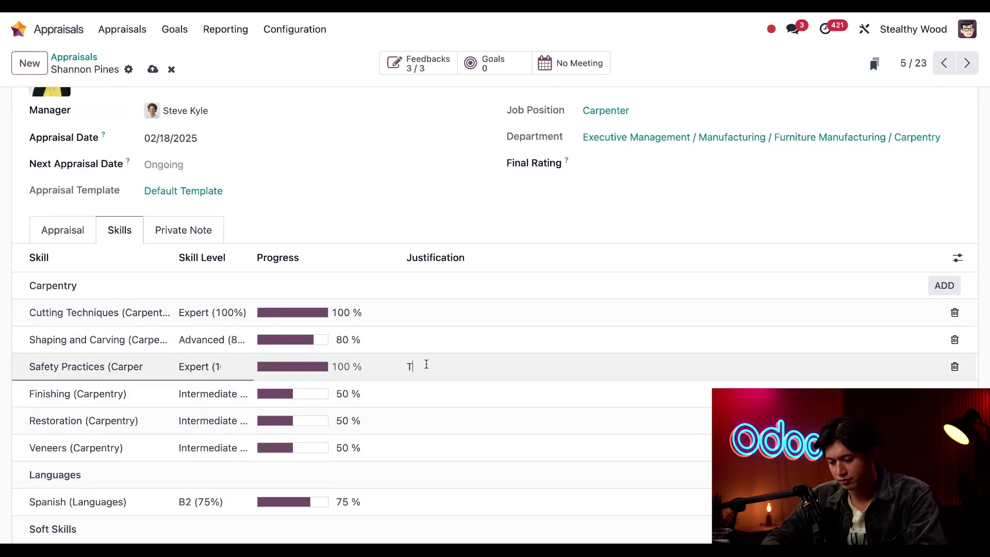
text(ool Sa)
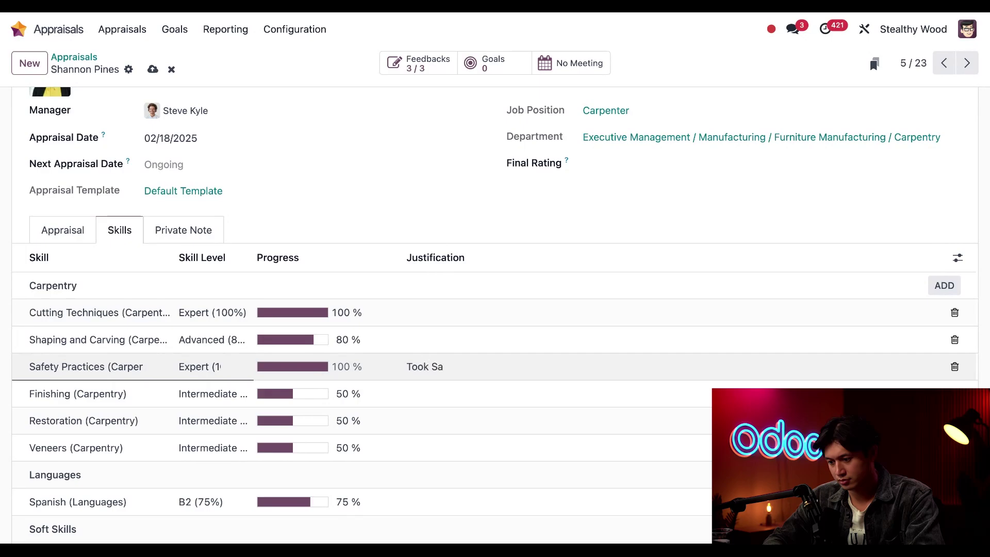
text(fety Course)
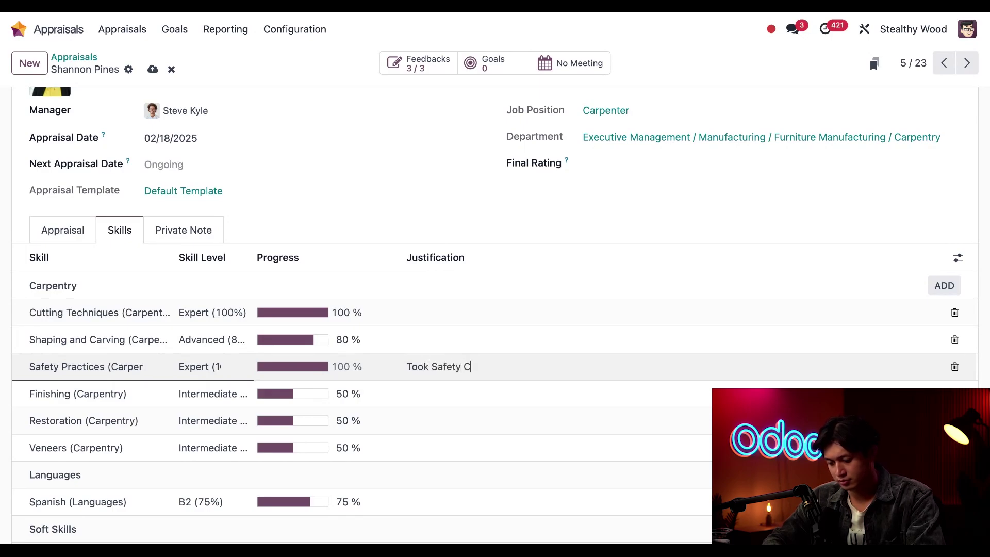
click(448, 215)
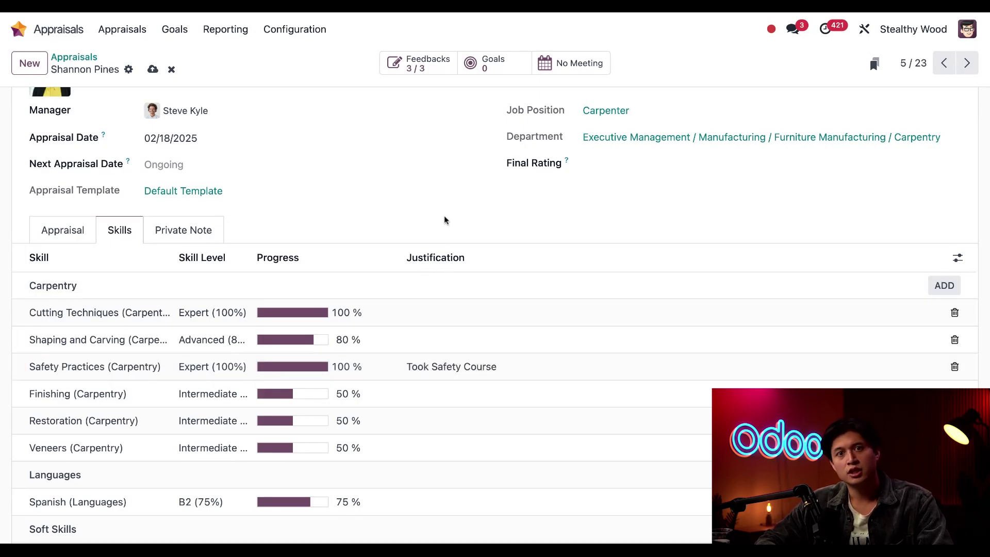
Step: Write a private note that the employee has manager potential, correcting the name's first letter
click(167, 231)
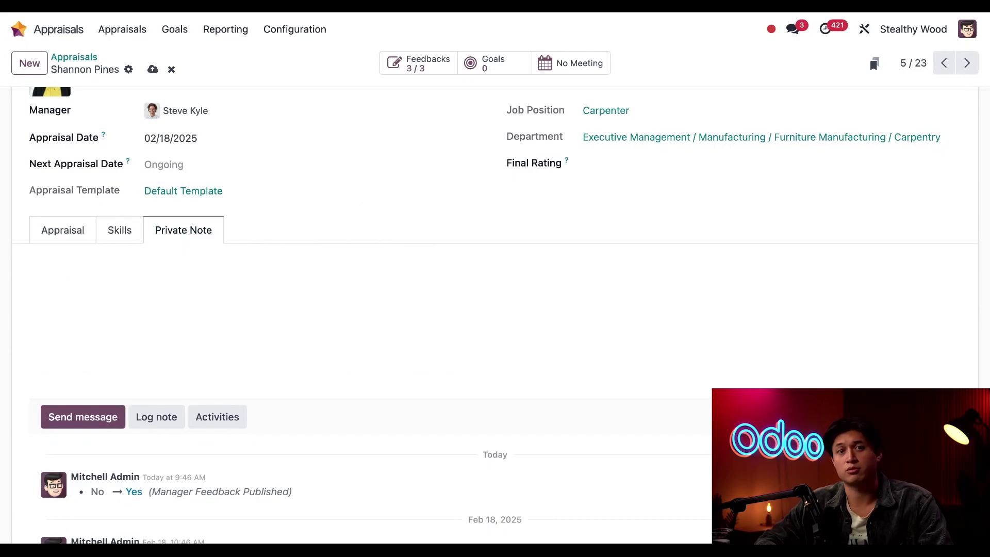
click(315, 301)
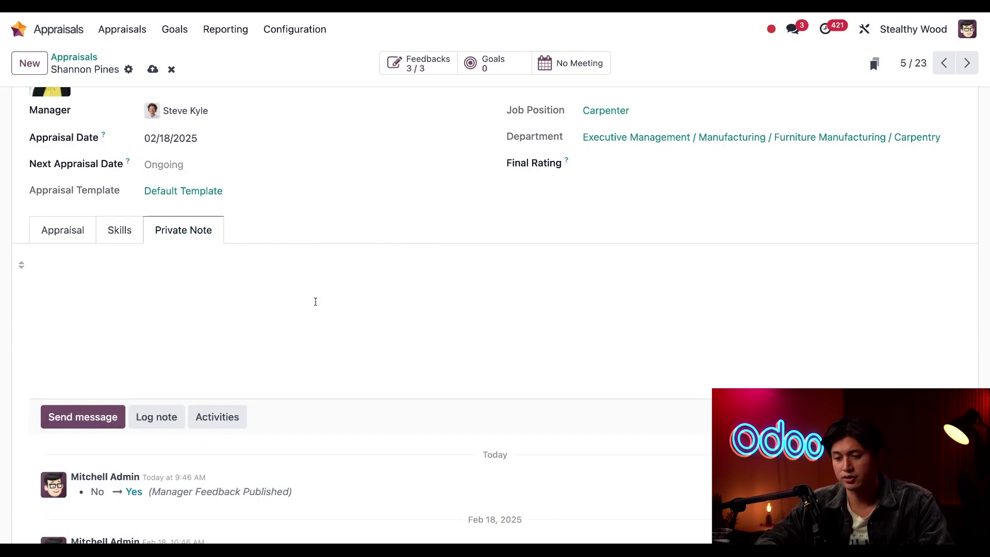
text(Channon )
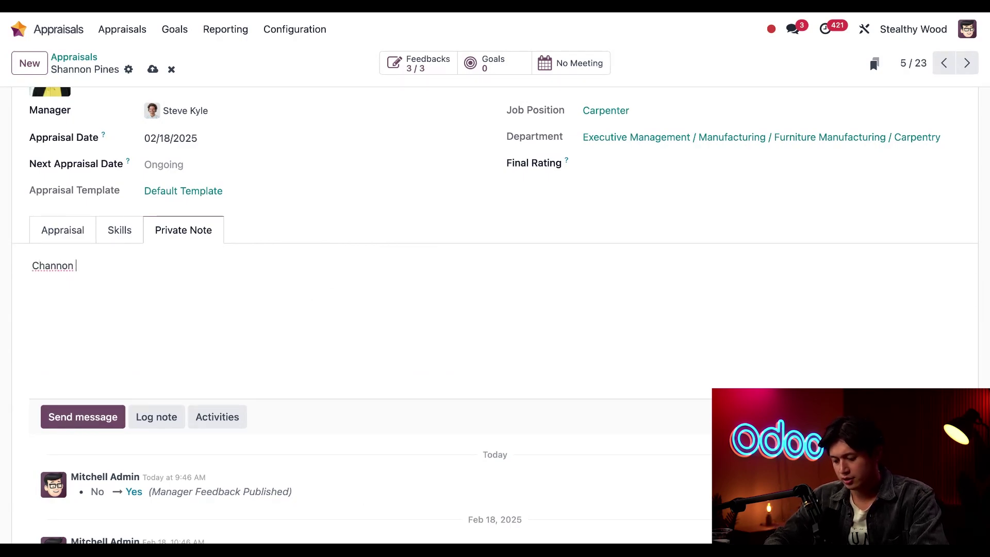
text(has manager potential)
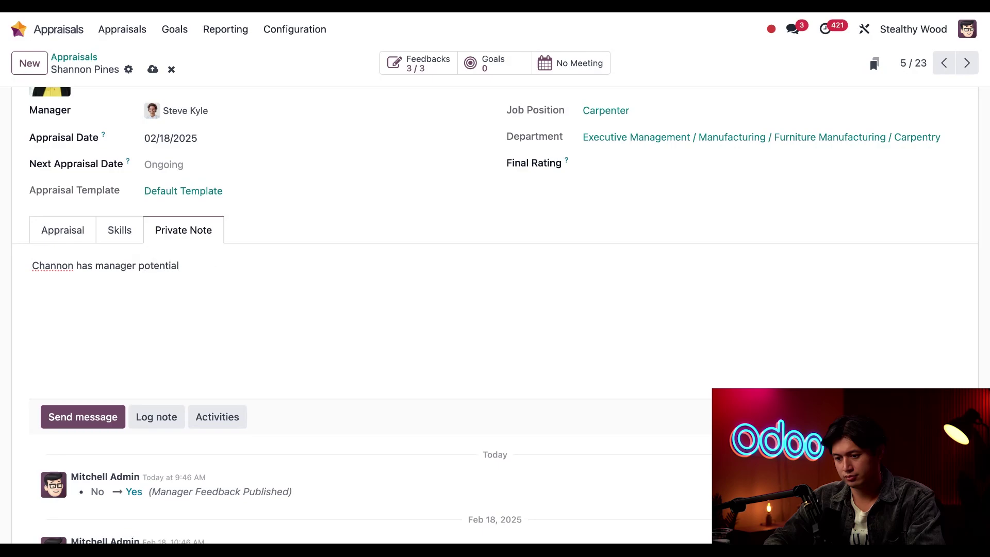
text(!)
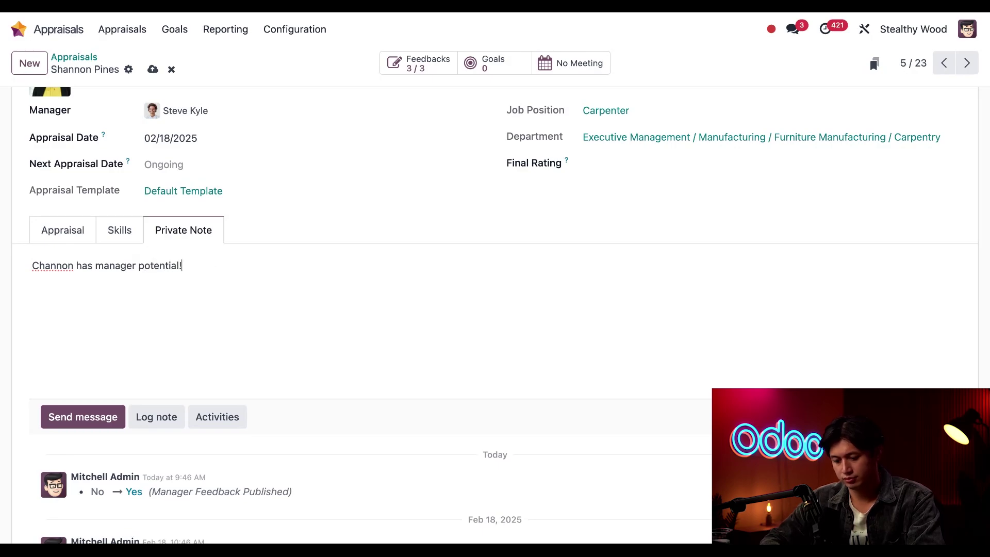
click(34, 266)
key(Delete)
text(S)
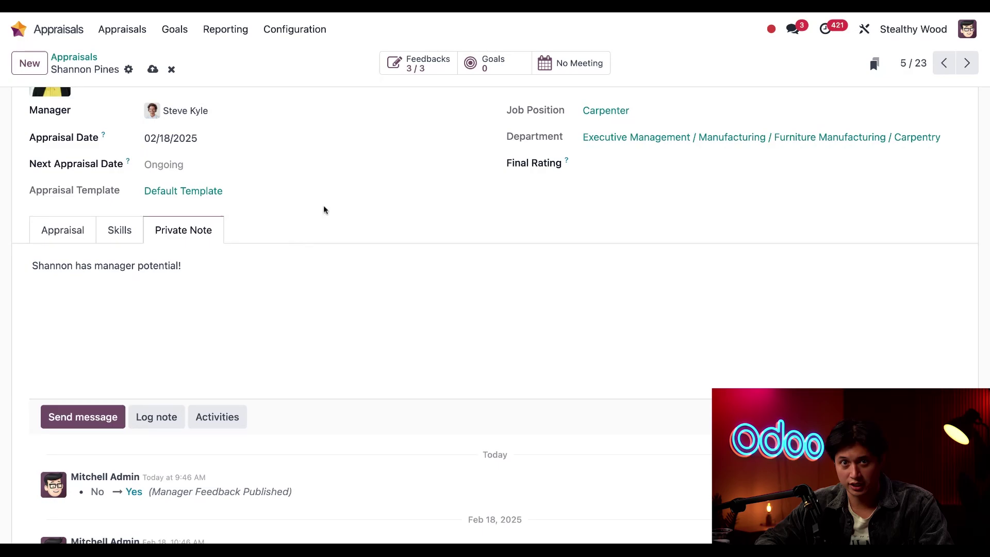
Step: Give the appraisal a Final Rating of Strongly Exceed Expectations and mark it as done
scroll(324, 208, up, 2)
click(633, 251)
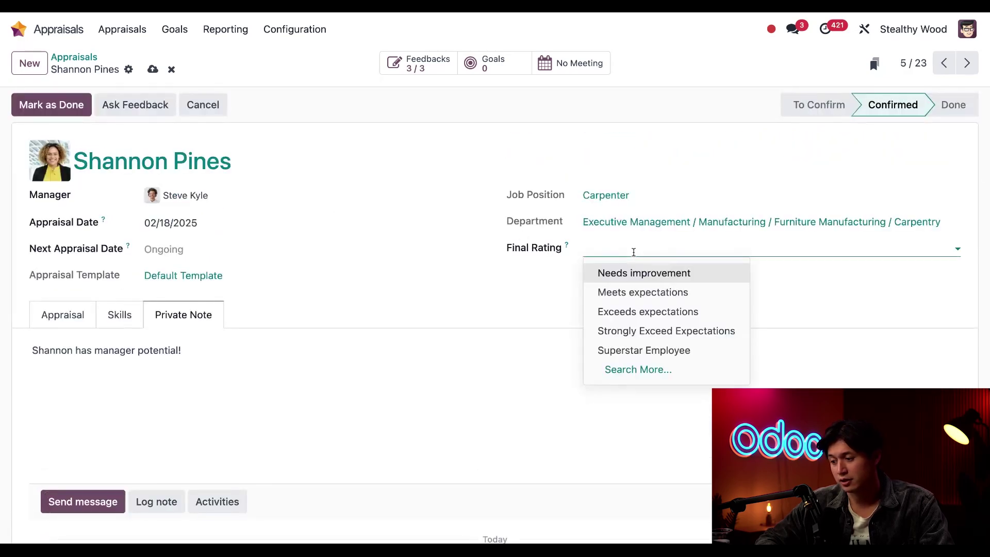
click(685, 331)
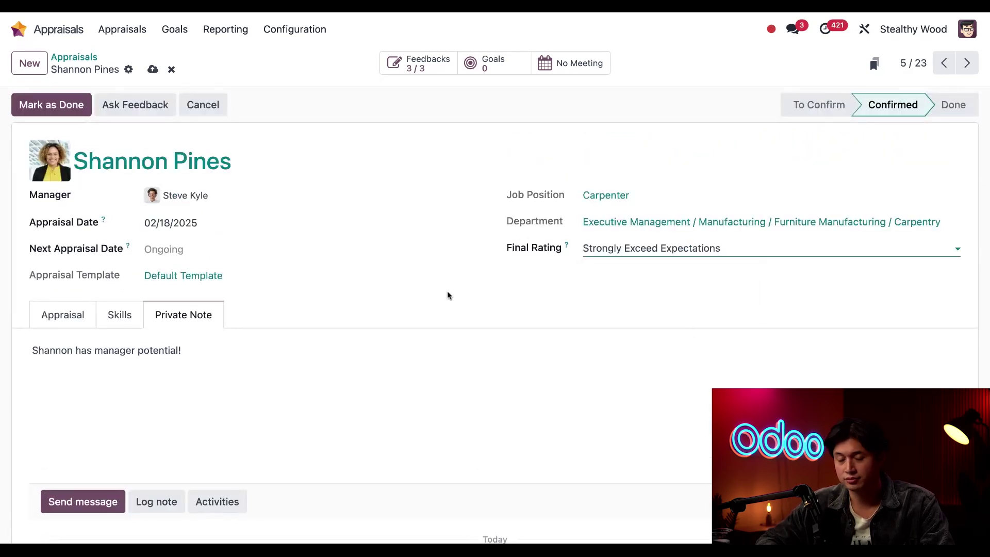
click(62, 107)
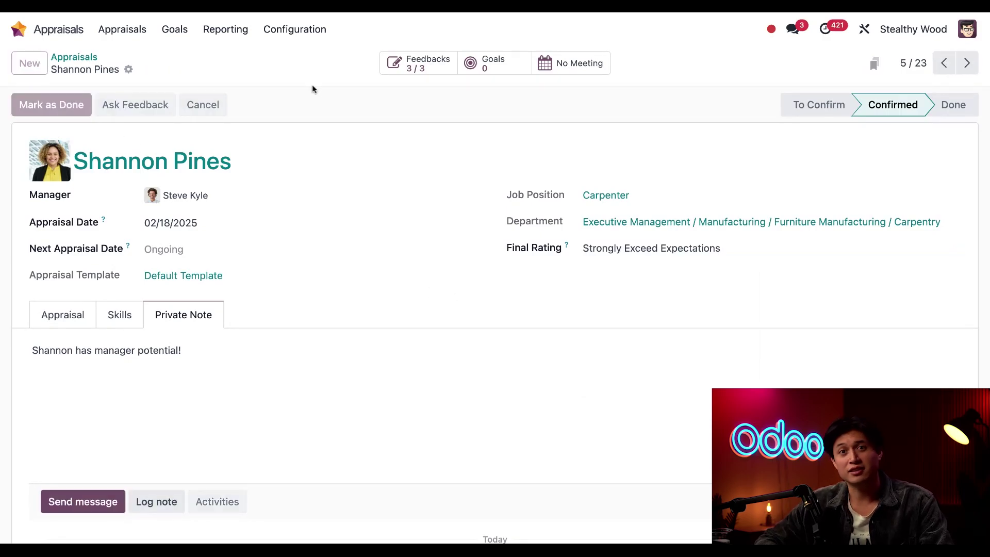